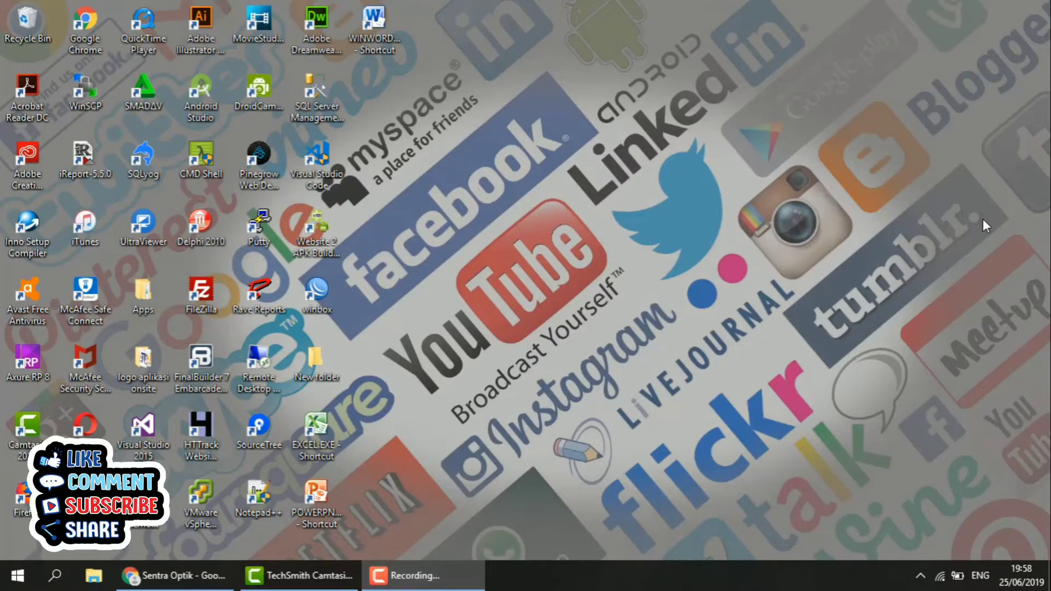
Launch Excel 2010 and dismiss the product activation notice.
{"action": "double_click", "coordinate": [323, 459]}
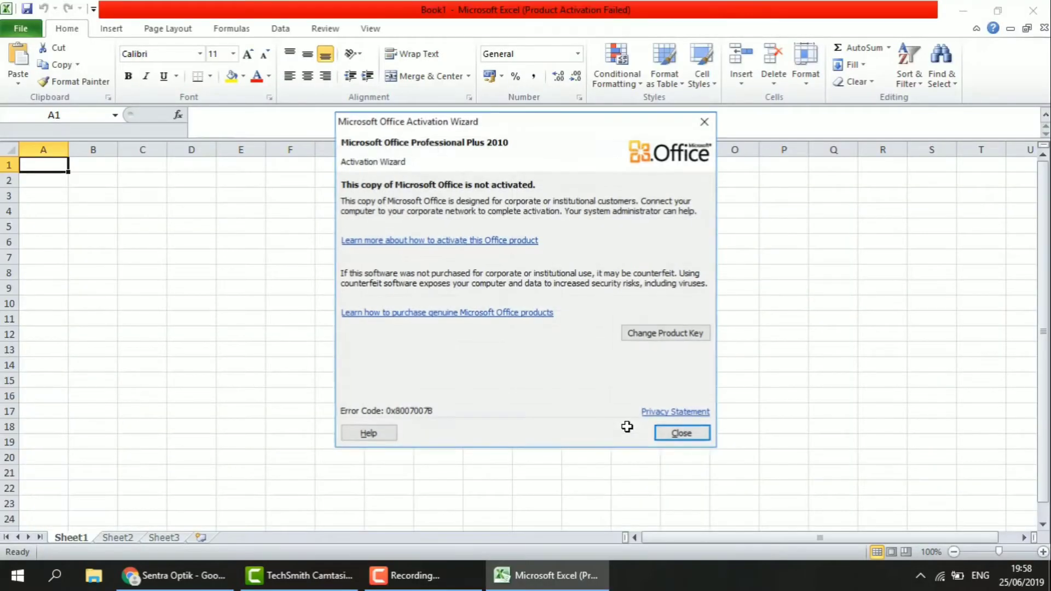
{"action": "left_click", "coordinate": [679, 433]}
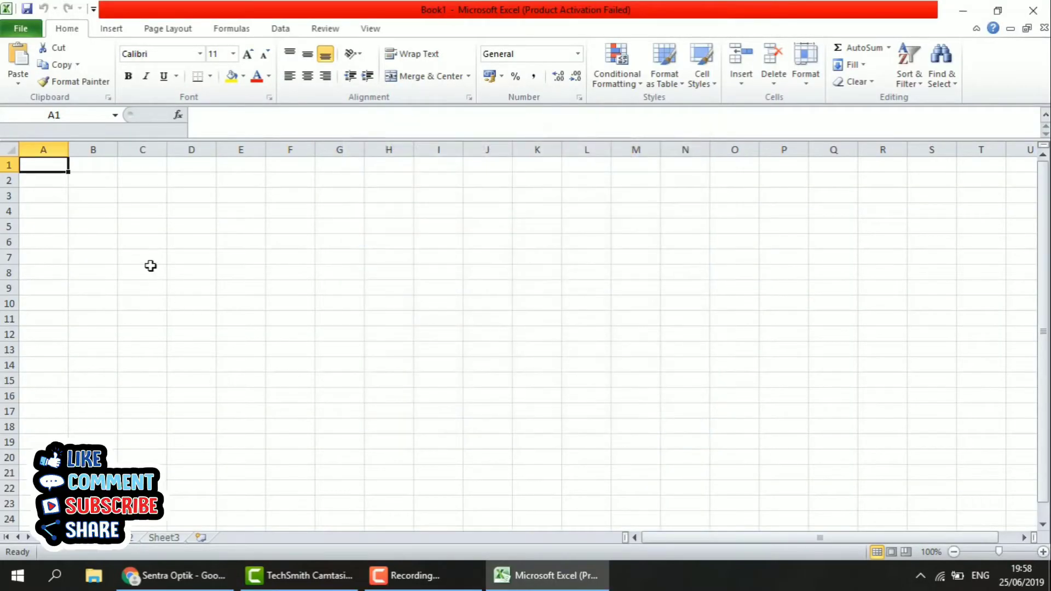
{"action": "left_click", "coordinate": [150, 266]}
Enter 'Lorem impsum lorem impsum' in cell A2, correcting typos along the way.
{"action": "left_click", "coordinate": [55, 186]}
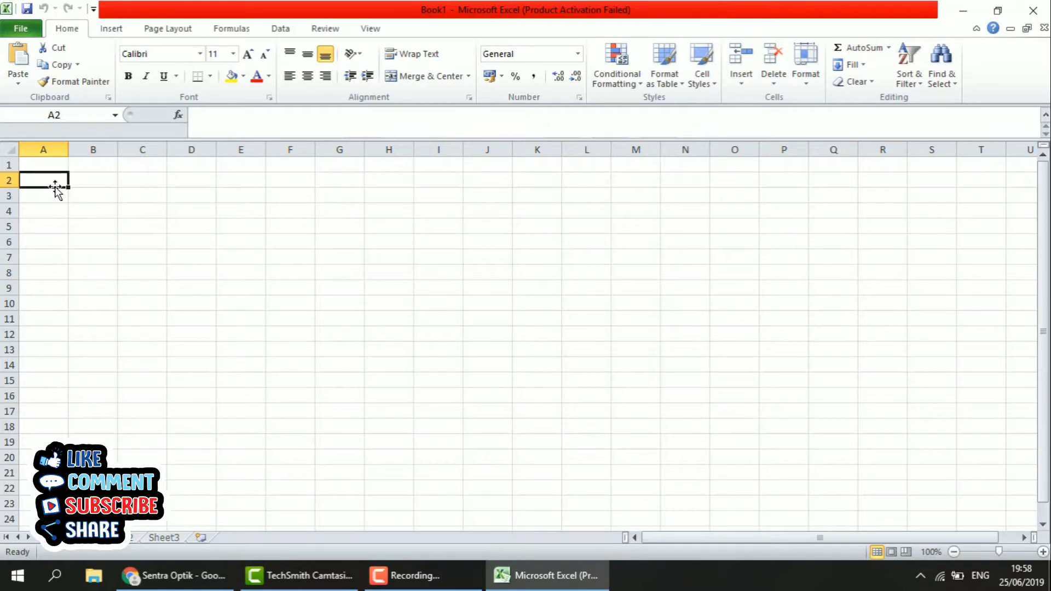
{"action": "type", "text": "Lorem im"}
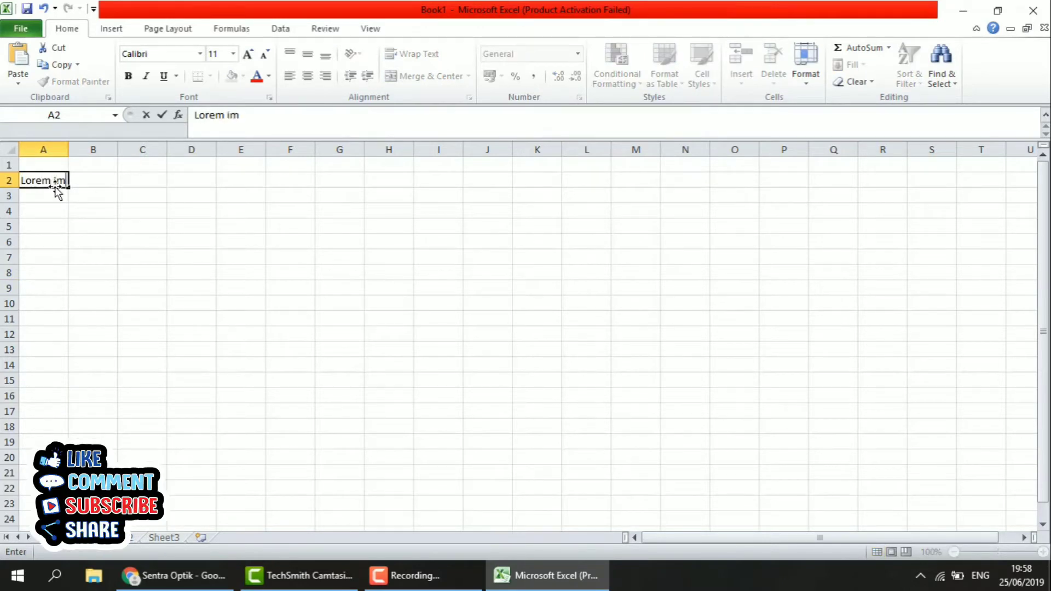
{"action": "type", "text": "pas"}
{"action": "key", "text": "BackSpace"}
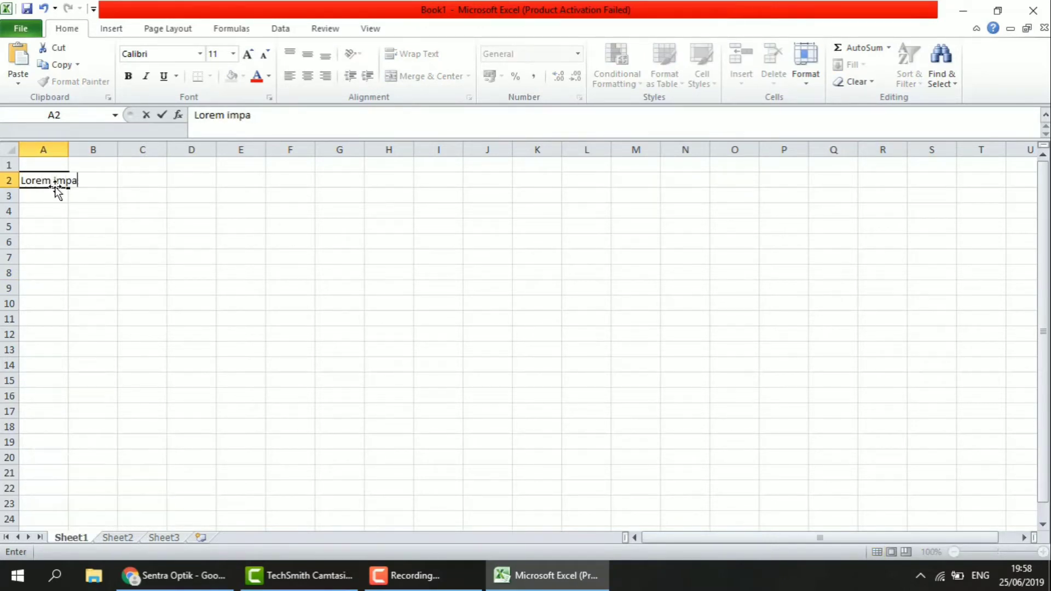
{"action": "key", "text": "BackSpace"}
{"action": "type", "text": "sum o"}
{"action": "key", "text": "BackSpace"}
{"action": "type", "text": "lorem im"}
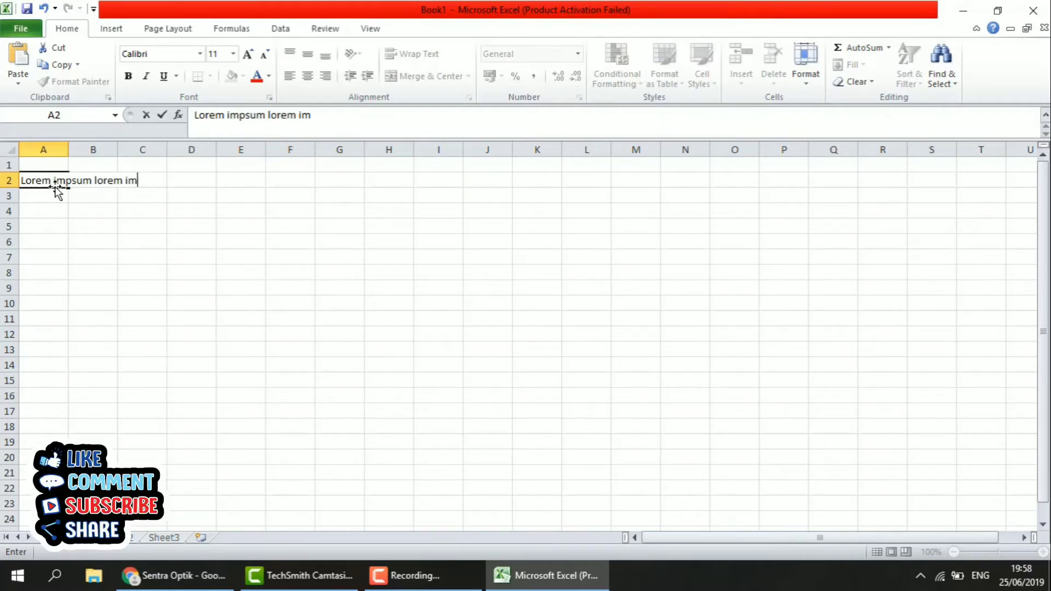
{"action": "type", "text": "psum"}
{"action": "left_click", "coordinate": [63, 214]}
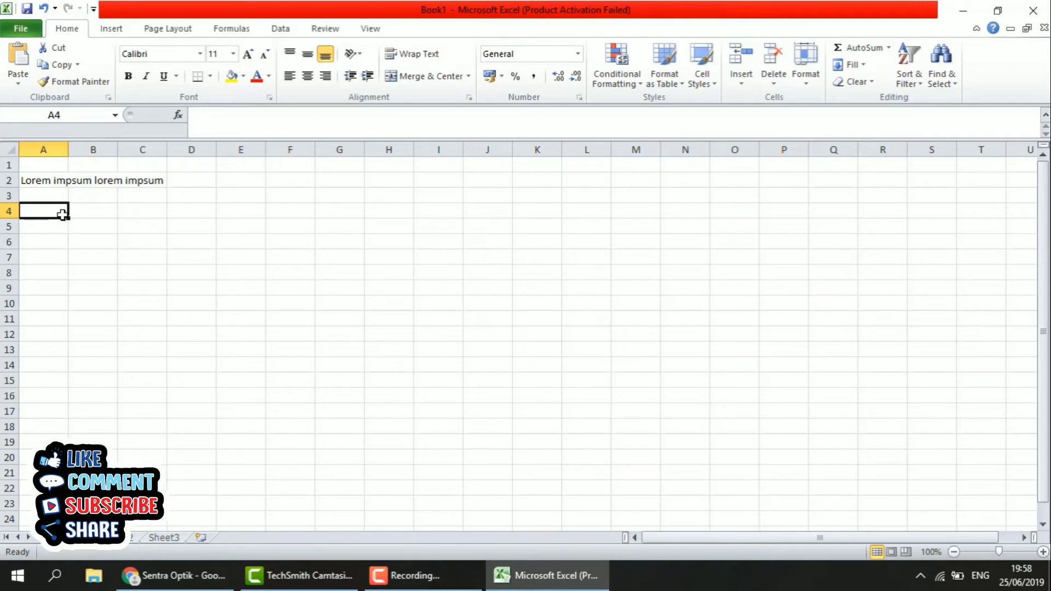
From the File backstage, start Save As and expand the Save as type format list.
{"action": "left_click", "coordinate": [25, 33]}
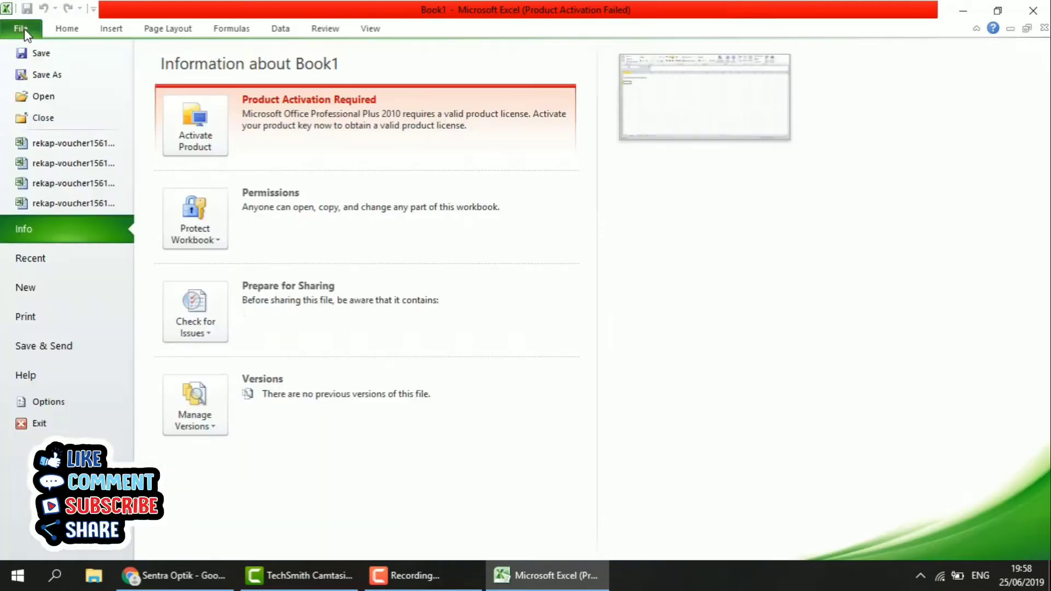
{"action": "left_click", "coordinate": [34, 75]}
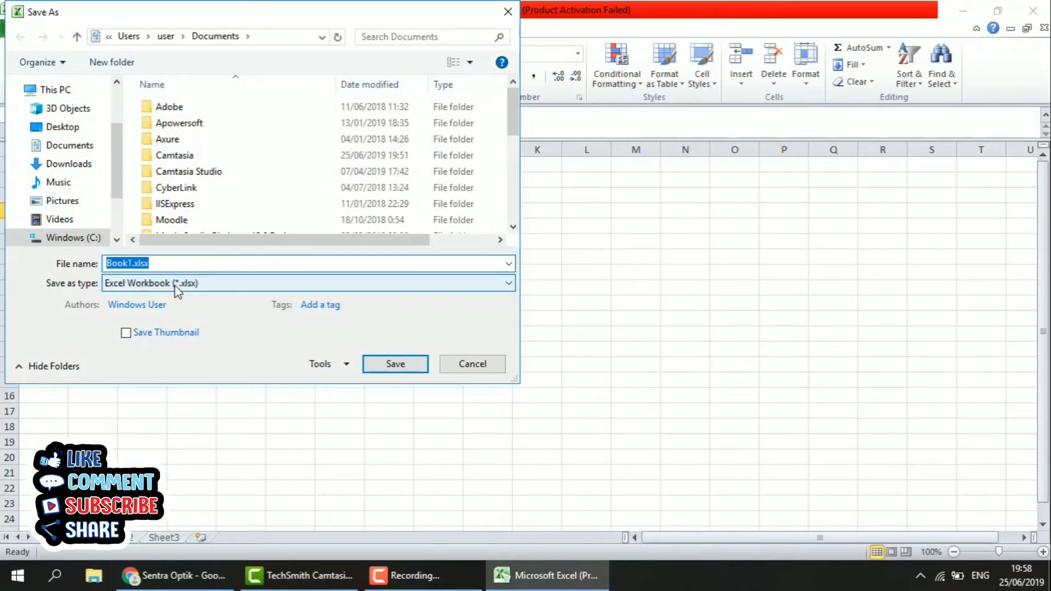
{"action": "left_click", "coordinate": [175, 287]}
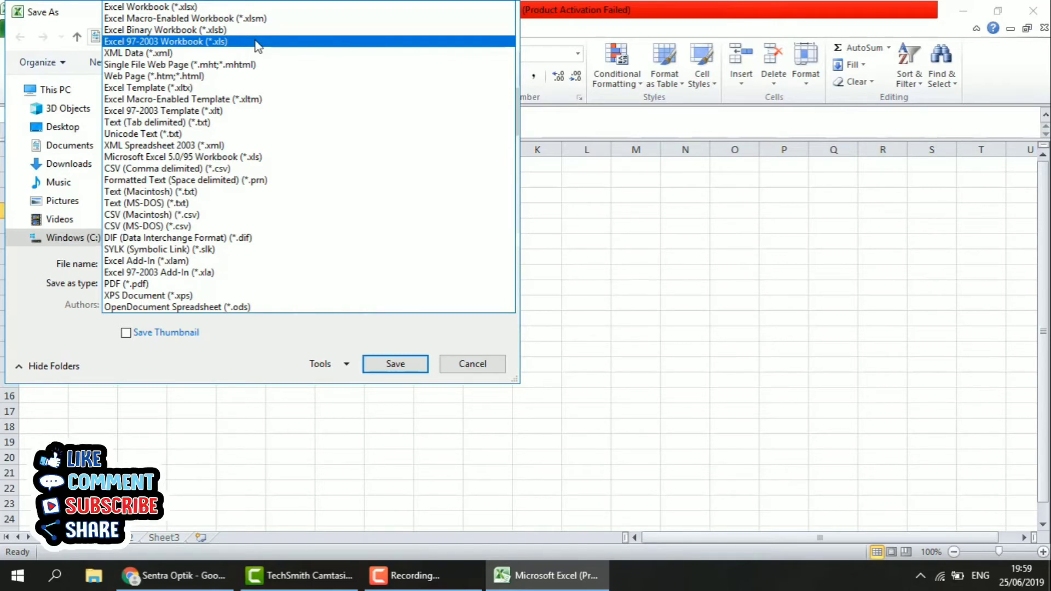
Pick 'Excel 97-2003 Workbook (*.xls)' as the format and check the file name reads Book1.xls.
{"action": "left_click", "coordinate": [256, 41]}
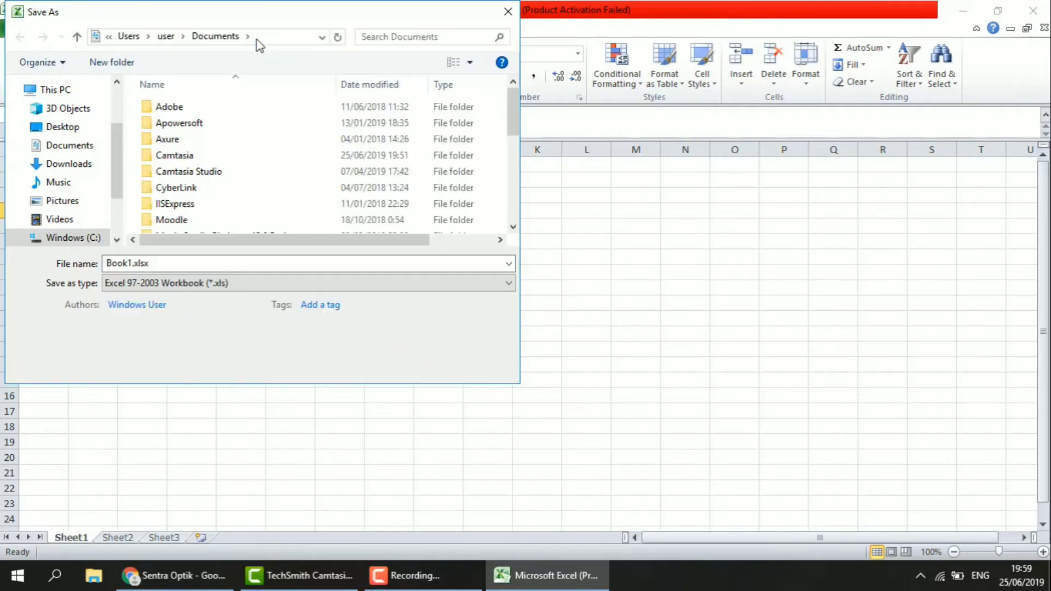
{"action": "double_click", "coordinate": [133, 263]}
{"action": "left_click", "coordinate": [135, 265]}
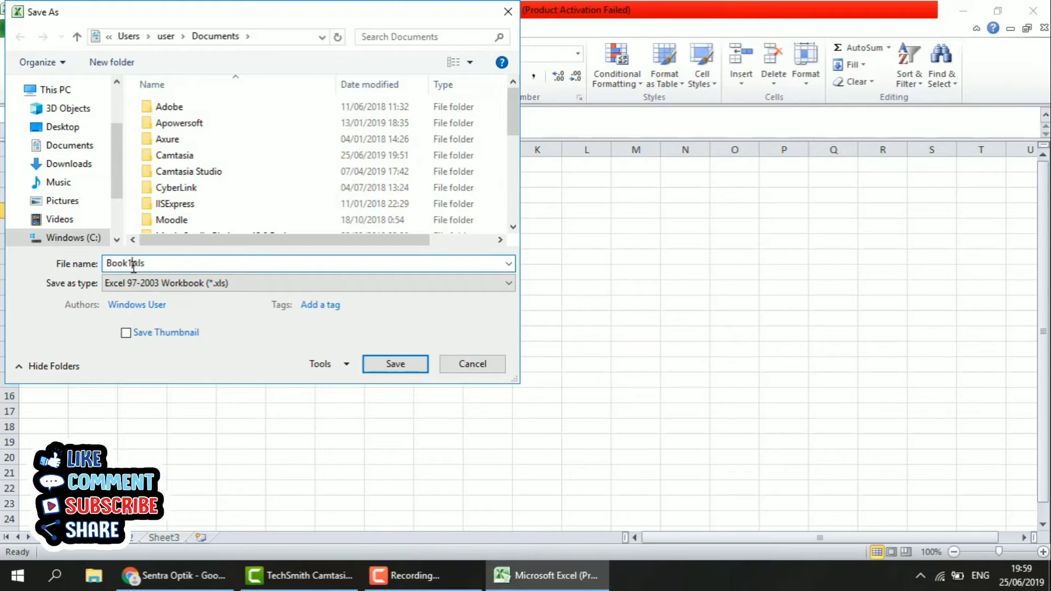
{"action": "mouse_move", "coordinate": [135, 264]}
{"action": "left_mouse_down"}
{"action": "mouse_move", "coordinate": [153, 264]}
{"action": "mouse_move", "coordinate": [132, 263]}
{"action": "left_mouse_up"}
{"action": "left_click", "coordinate": [157, 264]}
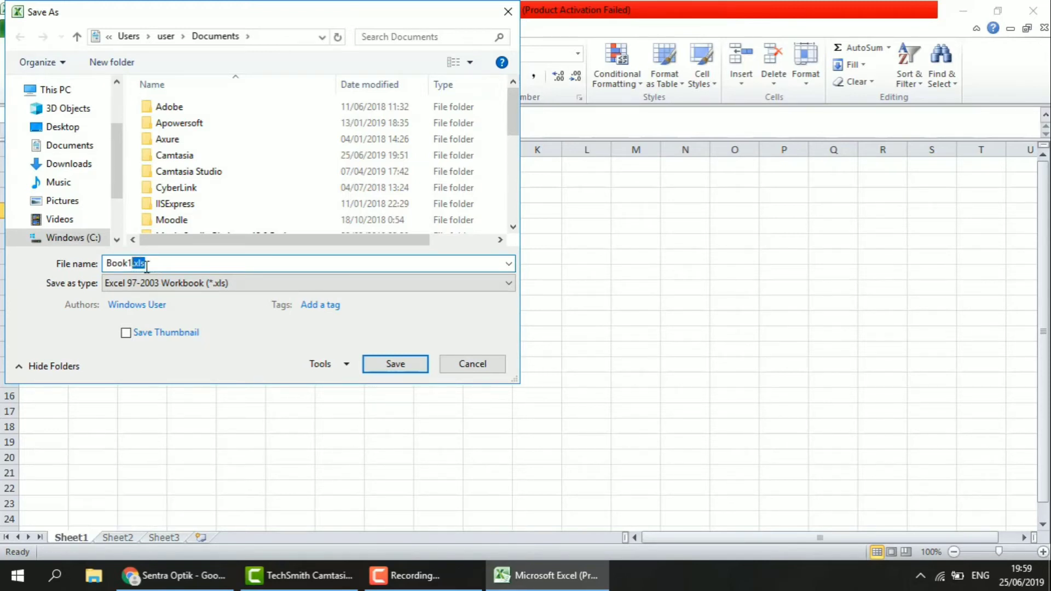
{"action": "left_click", "coordinate": [177, 263]}
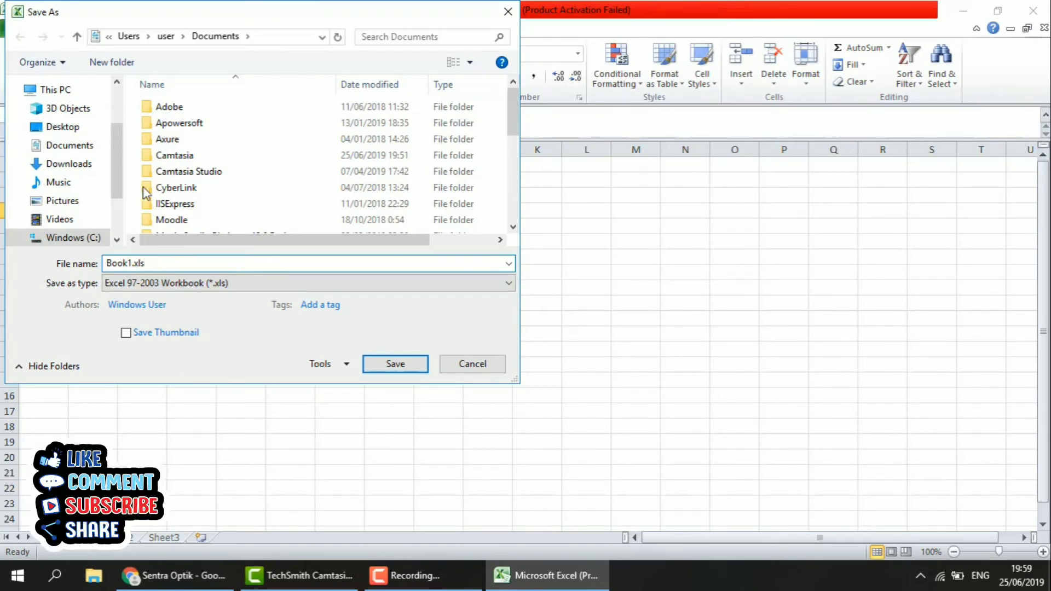
Confirm the Save As dialog to write Book1.xls in Excel 97-2003 format.
{"action": "left_click", "coordinate": [394, 364]}
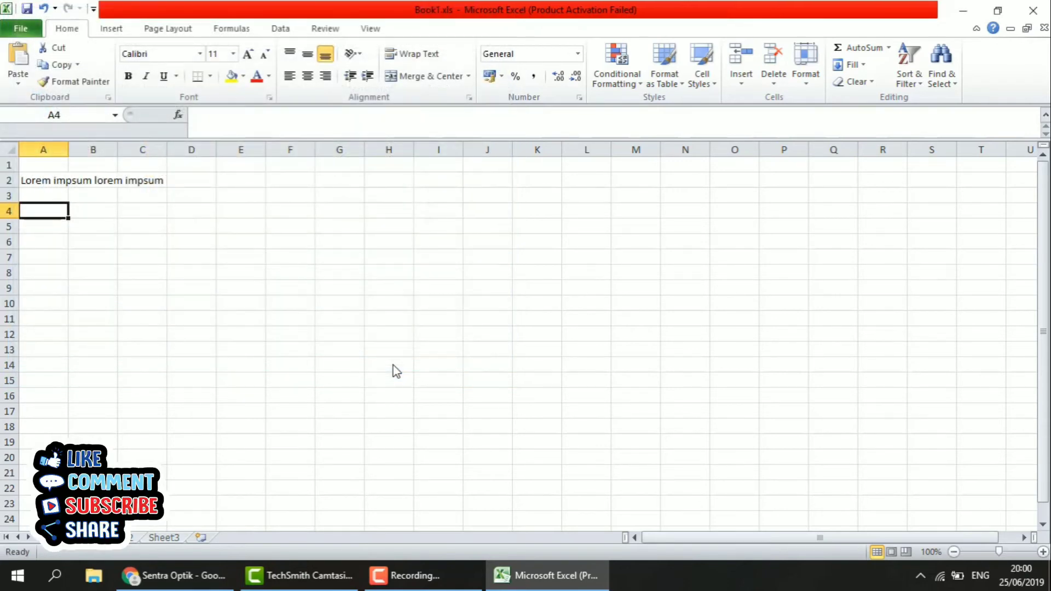